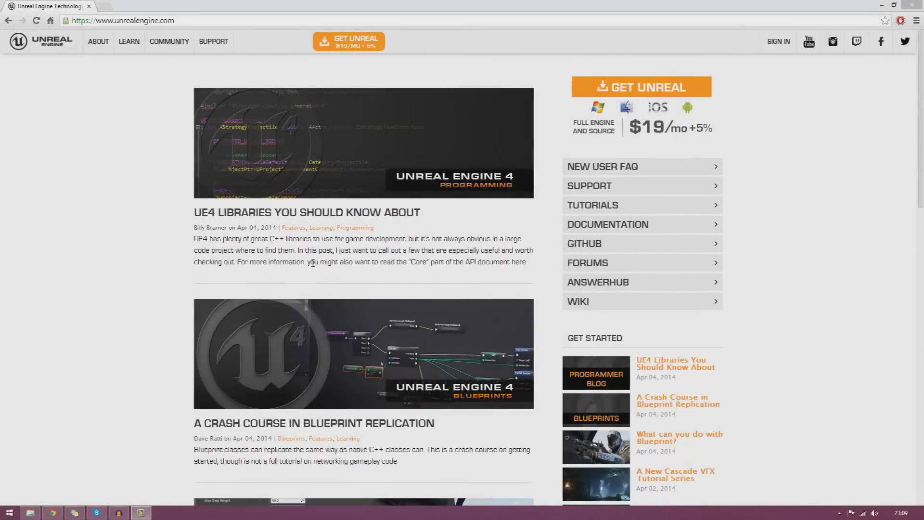
left_click(328, 255)
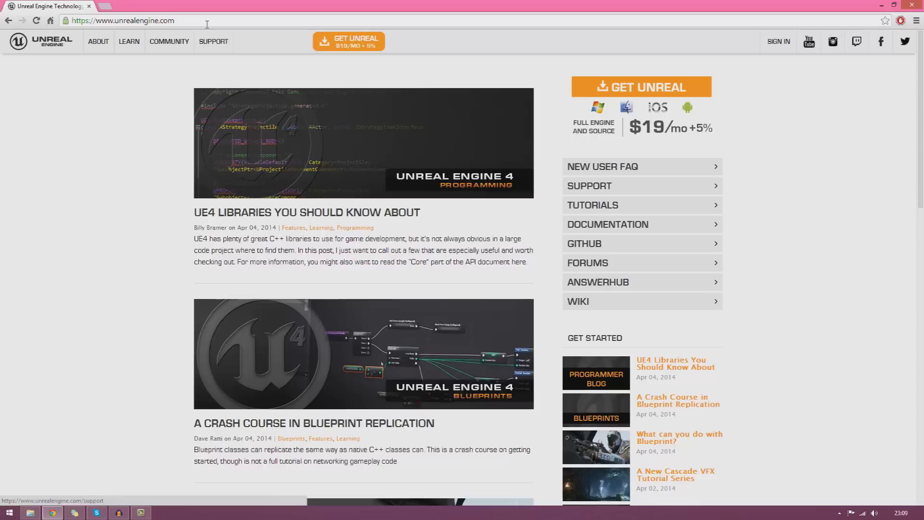
key("ctrl+l")
left_click(175, 21)
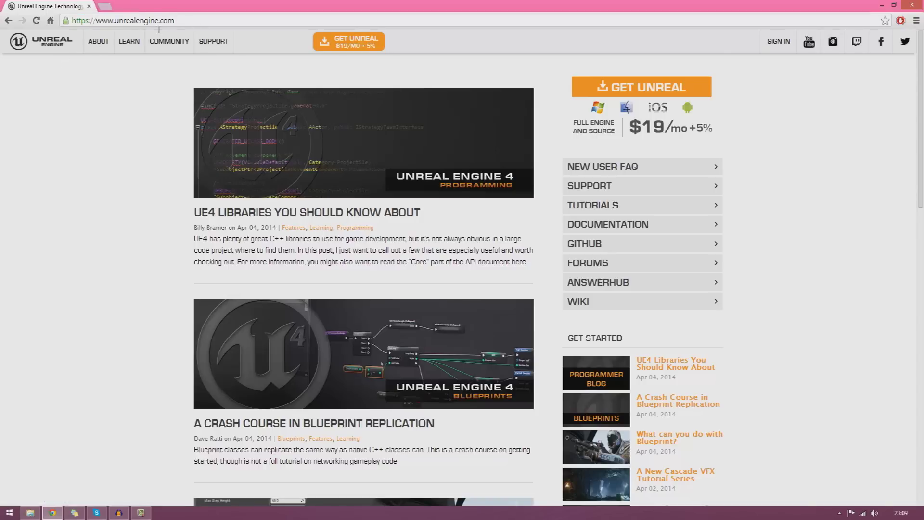
left_click_drag(159, 30, 65, 42)
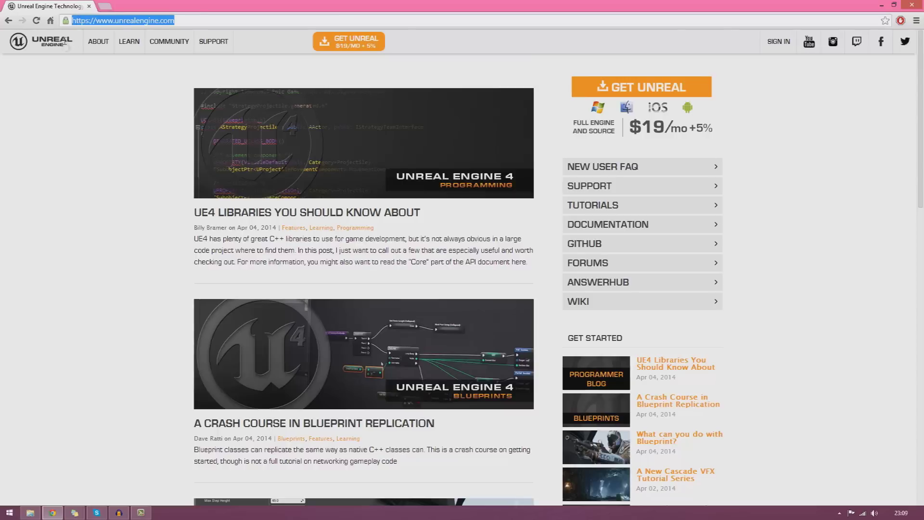
left_click_drag(182, 20, 71, 35)
left_click(760, 118)
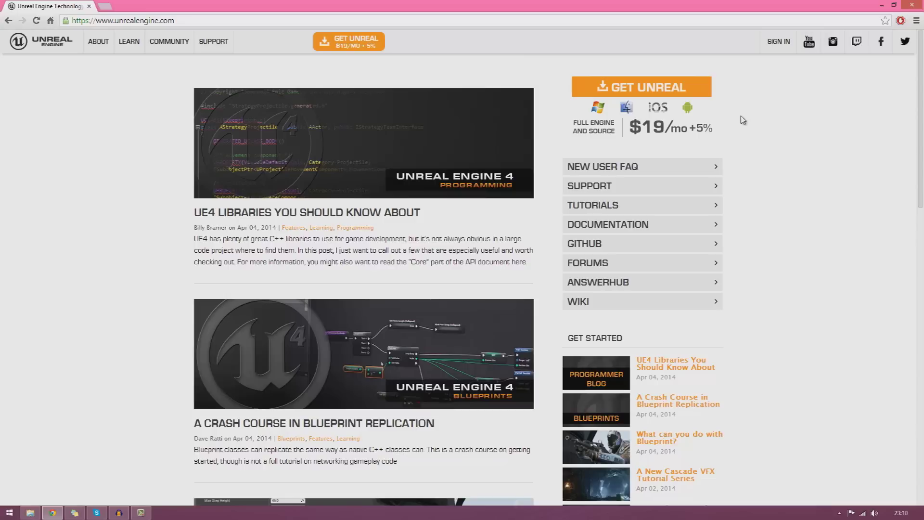
- Open the Get Unreal registration page and examine the account creation fields, including the primary role options
left_click(628, 103)
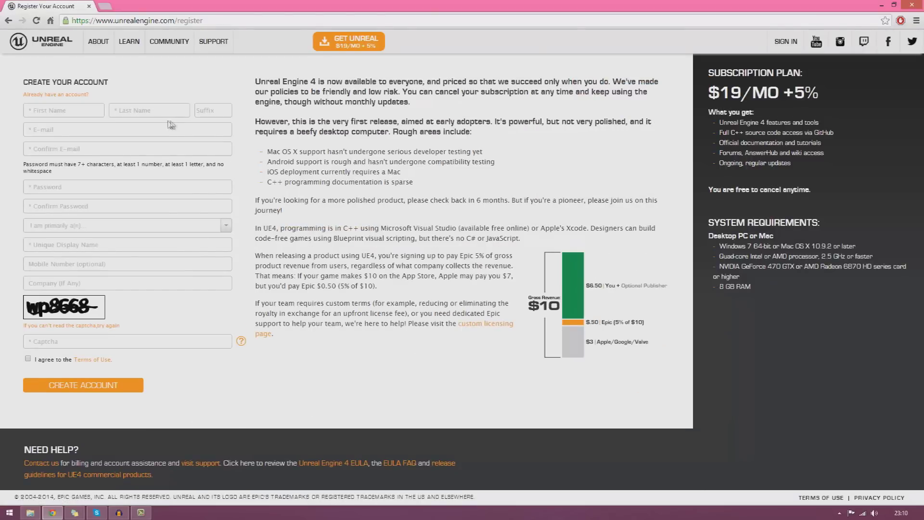
left_click(72, 111)
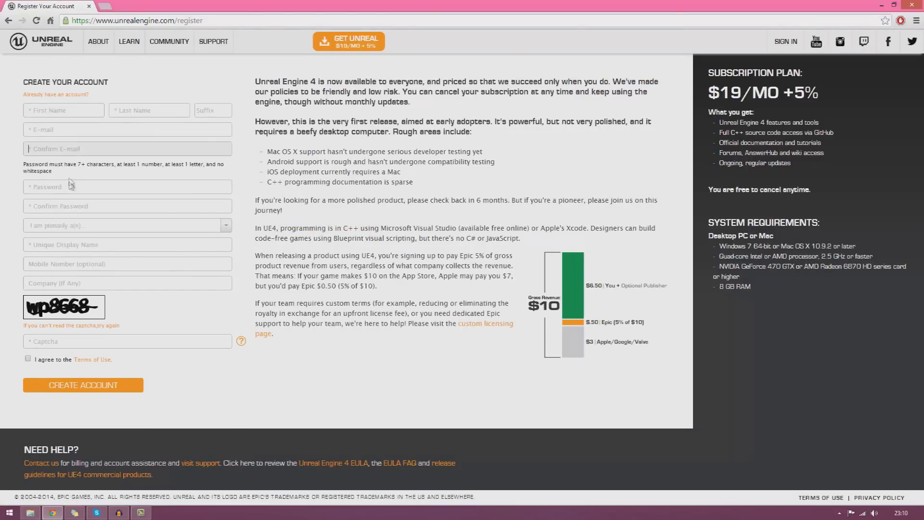
left_click(73, 206)
left_click(72, 226)
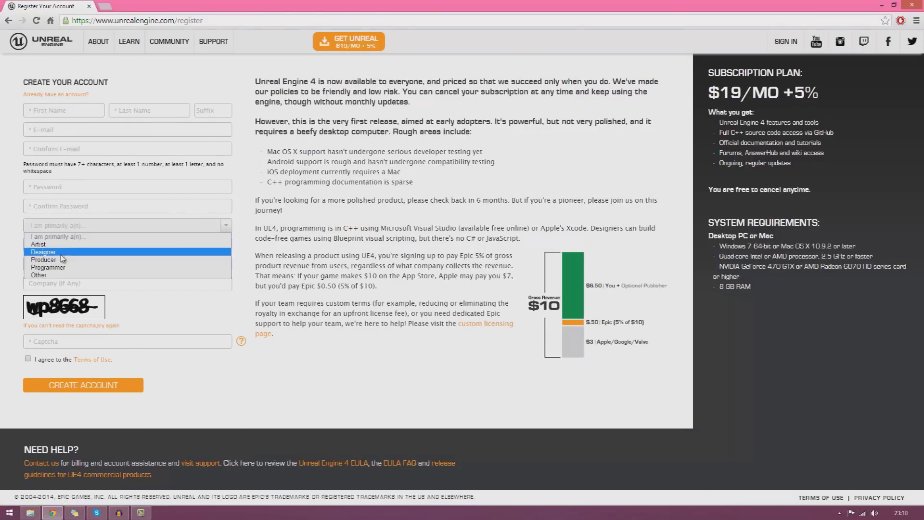
left_click(87, 206)
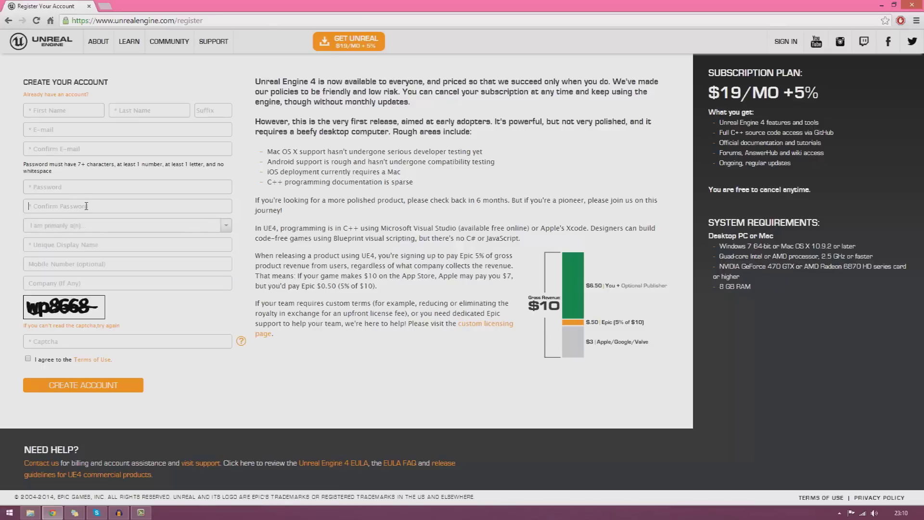
- Sign in to the existing Unreal Engine account, view its dashboard and return to the home page
left_click(40, 45)
left_click(771, 46)
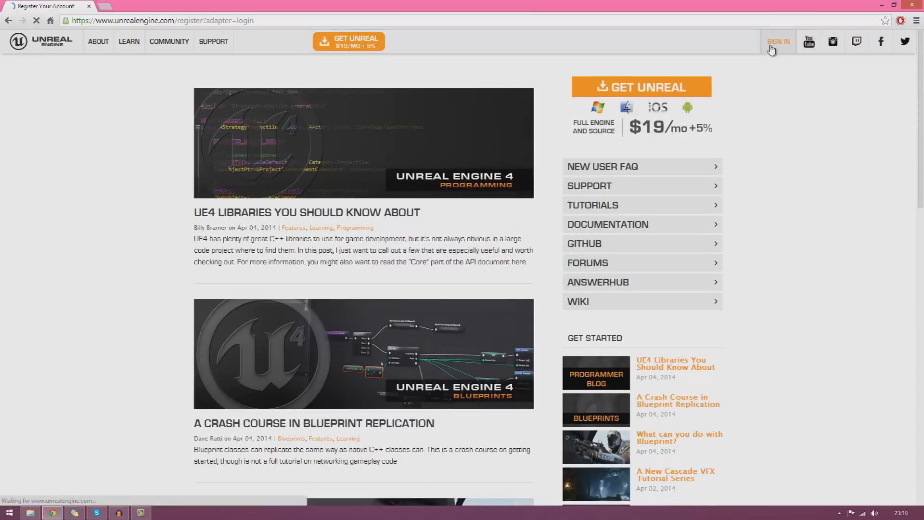
left_click(101, 151)
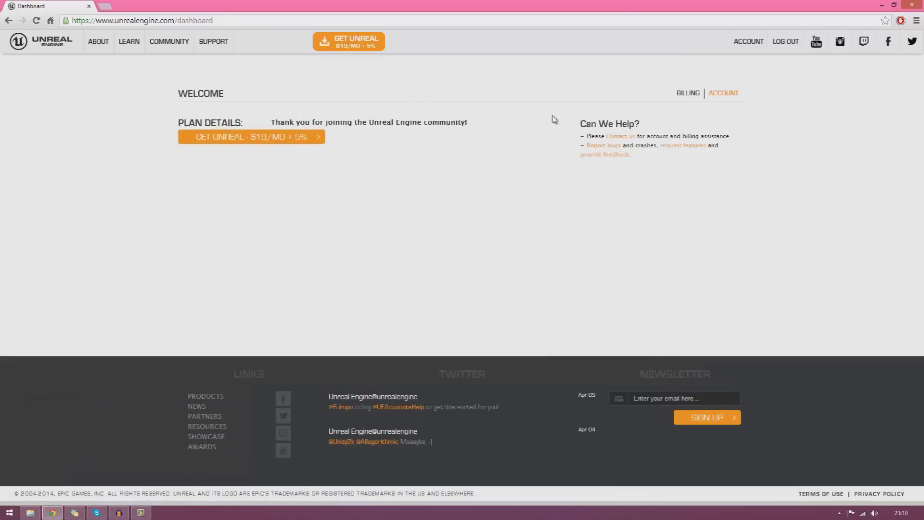
left_click(758, 42)
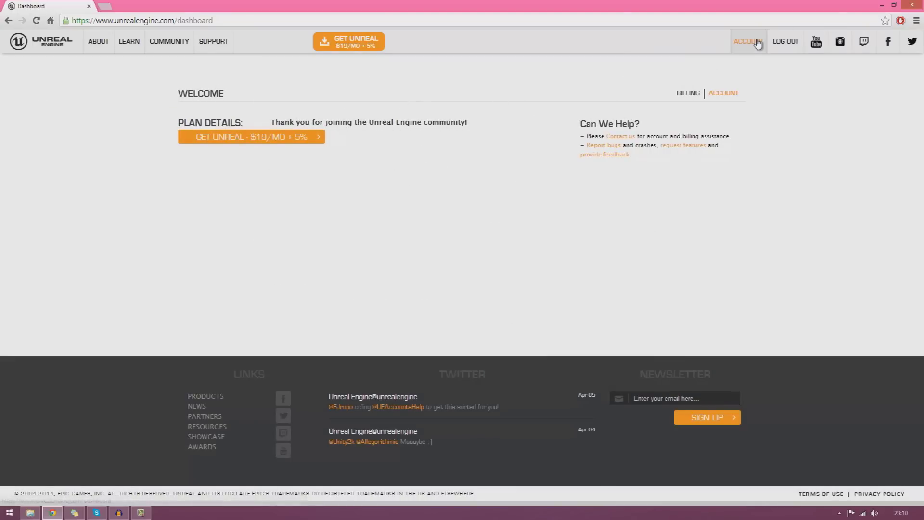
left_click(39, 44)
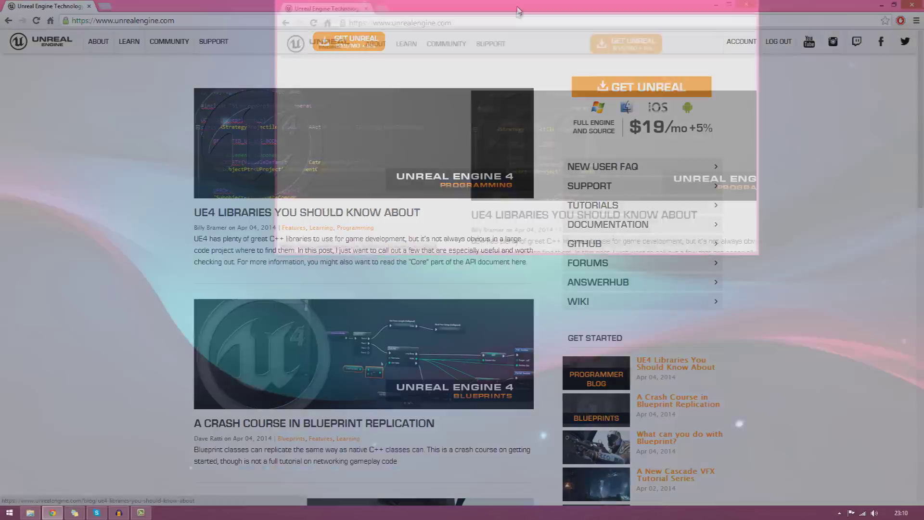
- Shrink the browser window away from the desktop and launch the Unreal Engine installer stored there
left_click_drag(517, 10, 409, 152)
left_click_drag(313, 115, 396, 76)
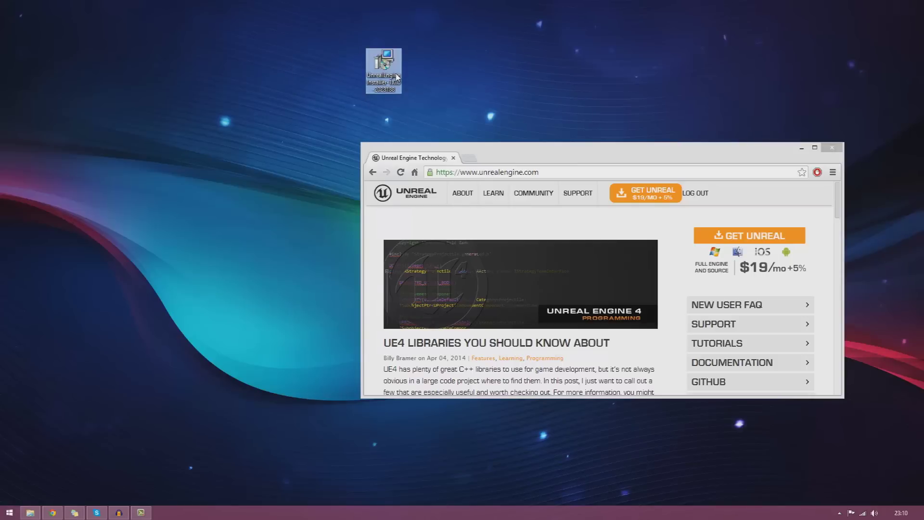
double_click(397, 77)
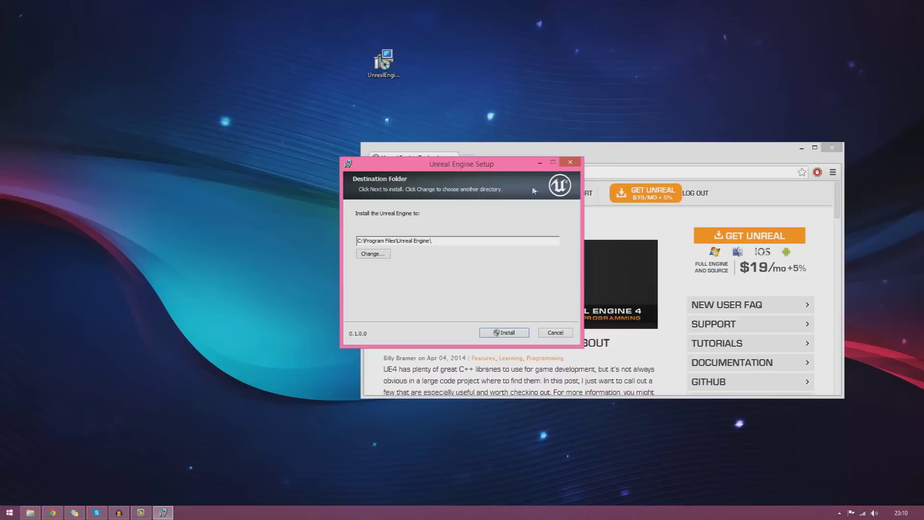
- Set the installation folder to D:\Applications\Unreal\ and start installing Unreal Engine
left_click(371, 254)
left_click(438, 212)
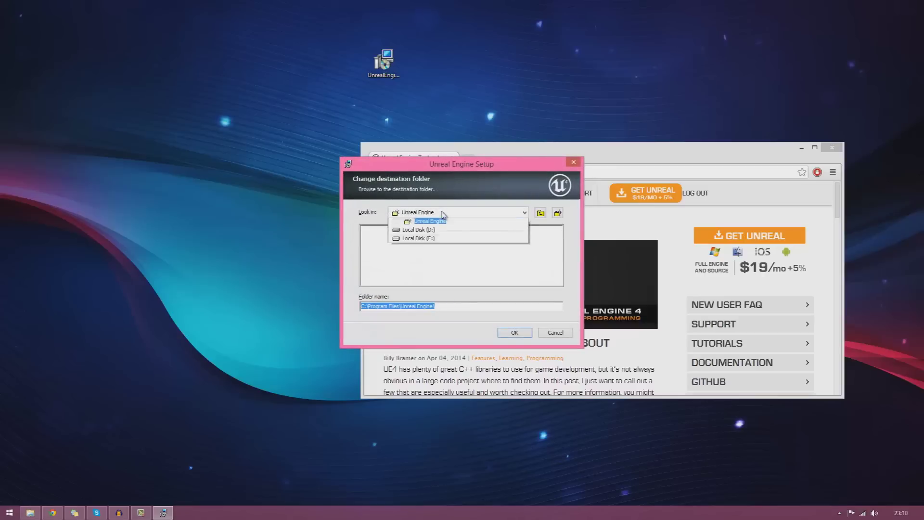
left_click(422, 249)
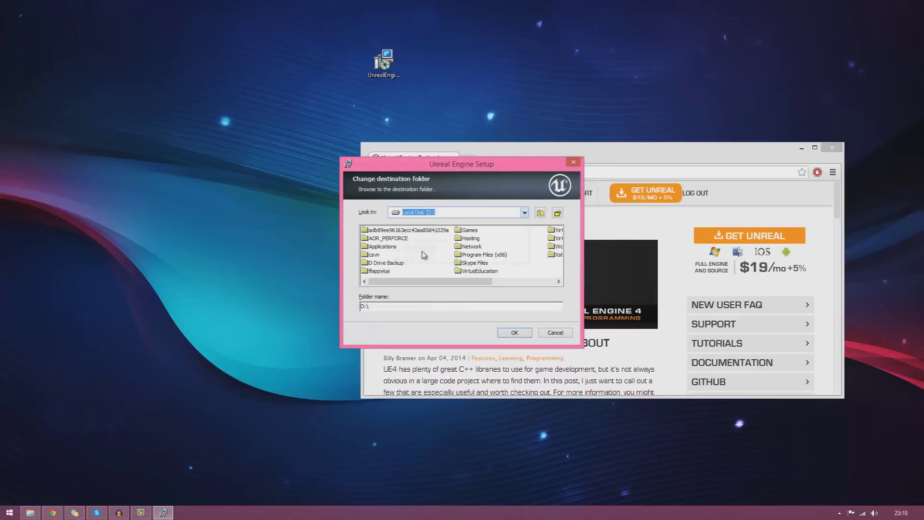
double_click(391, 247)
left_click(418, 308)
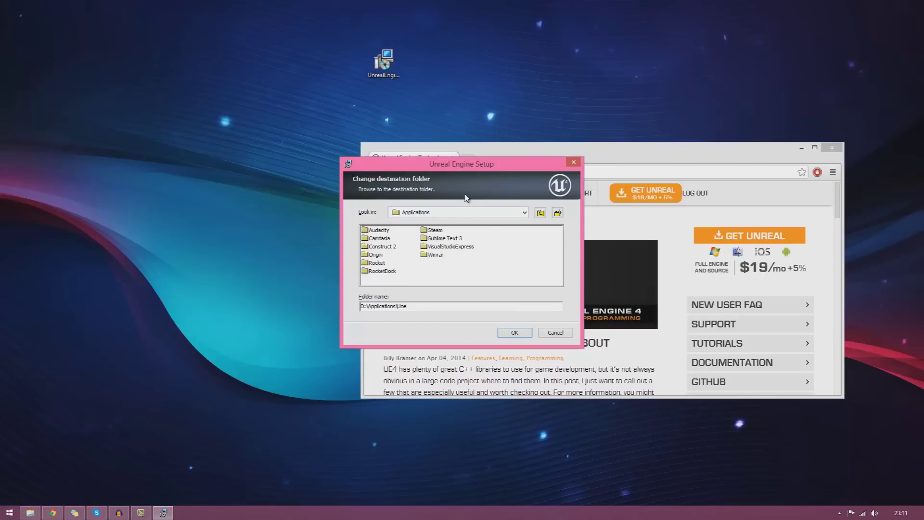
type("Unreal")
left_click(513, 332)
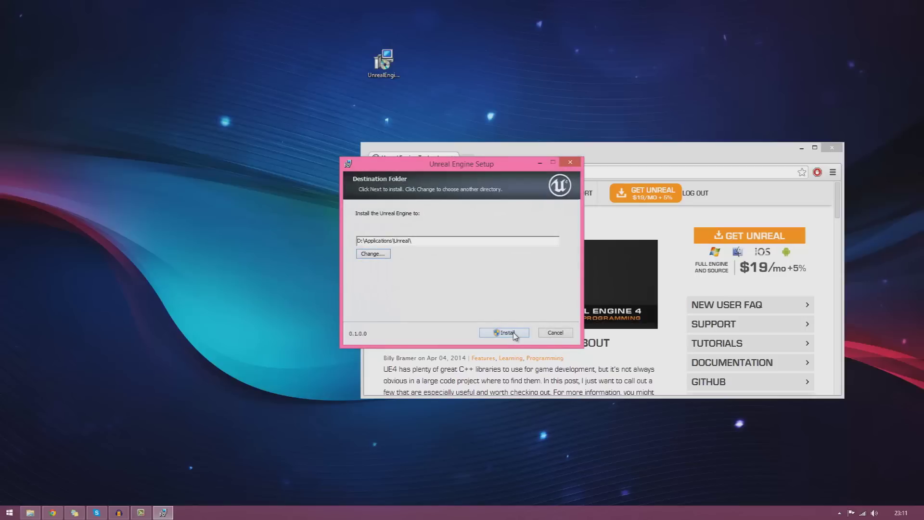
double_click(359, 240)
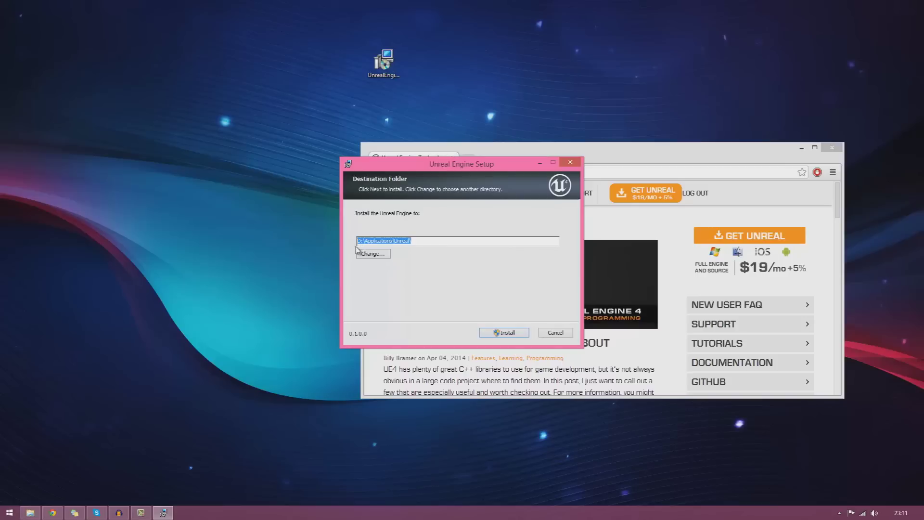
left_click(521, 333)
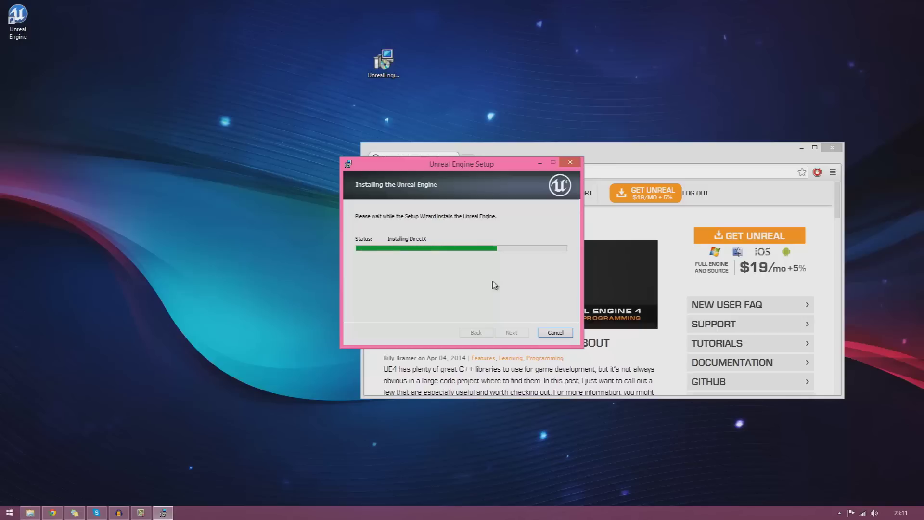
- Switch to the maximized browser, view the Unreal Engine 4.1 Update Preview post in a separate tab and close that tab
left_click(611, 152)
left_click_drag(608, 165, 525, 256)
double_click(524, 256)
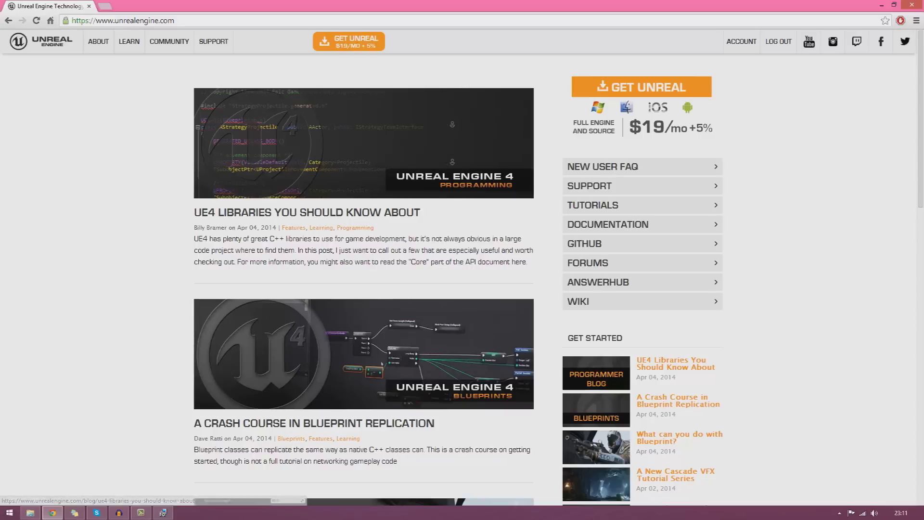
scroll(453, 163, "down", 15)
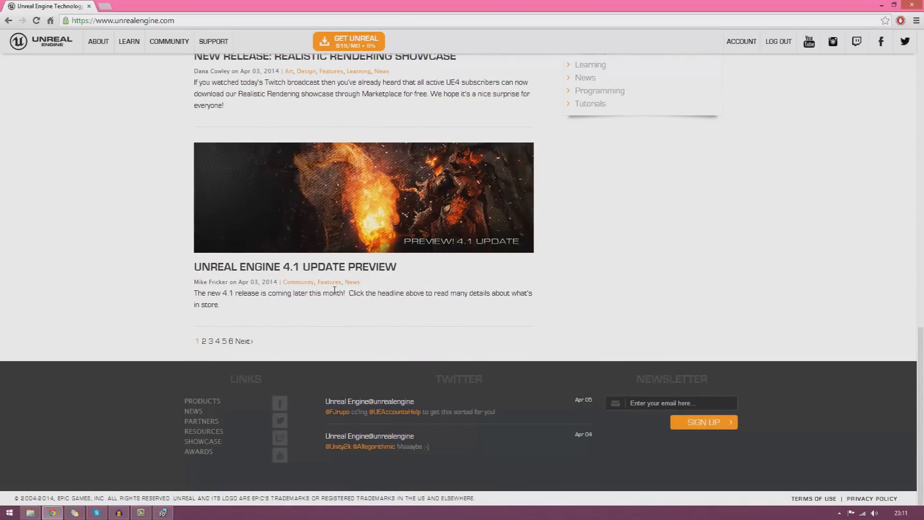
right_click(353, 266)
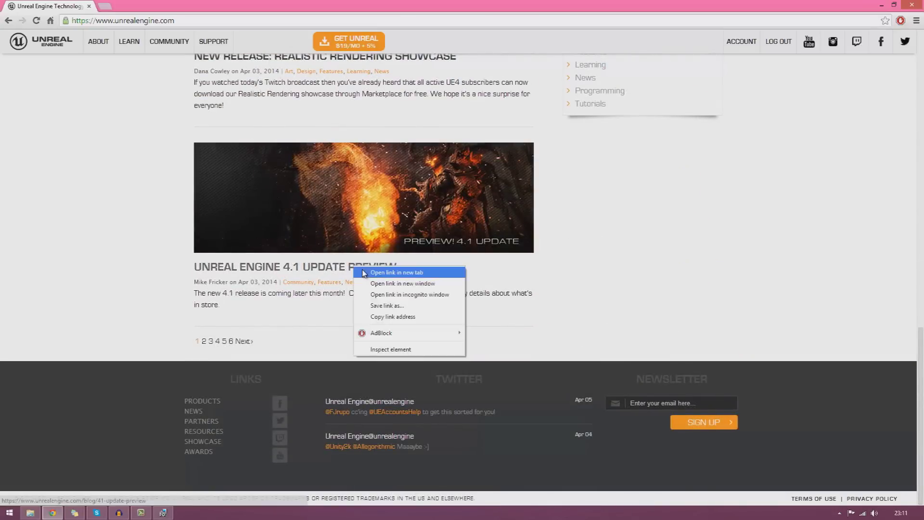
left_click(385, 271)
left_click(151, 9)
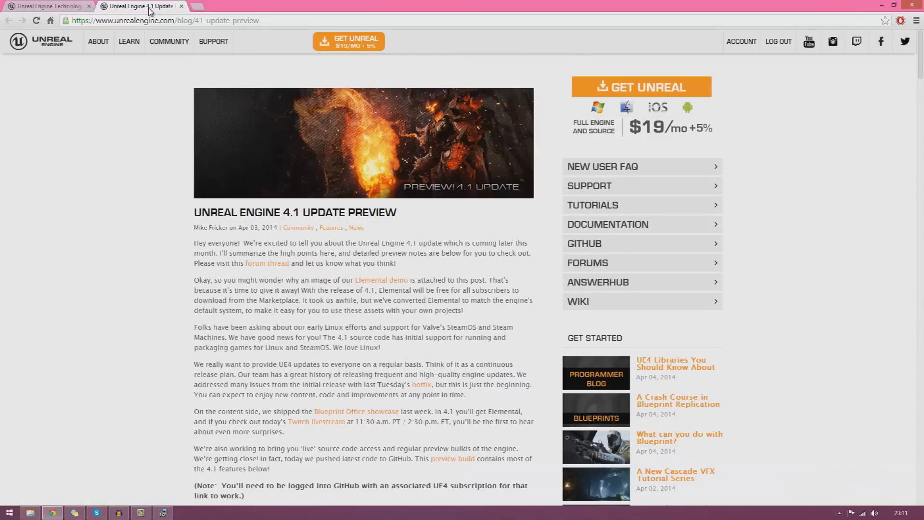
left_click(181, 9)
- Look through the home page's blog posts and open "A Crash Course in Blueprint Replication"
scroll(216, 192, "up", 2)
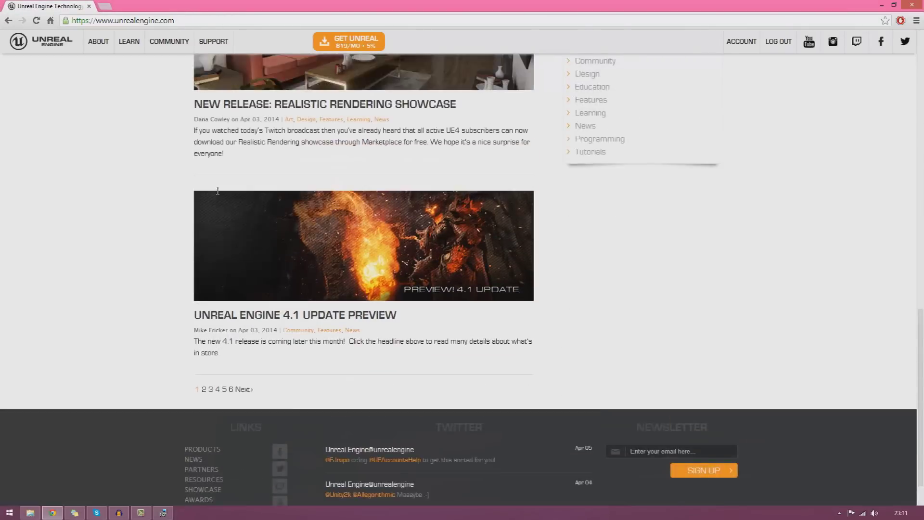
scroll(278, 212, "up", 4)
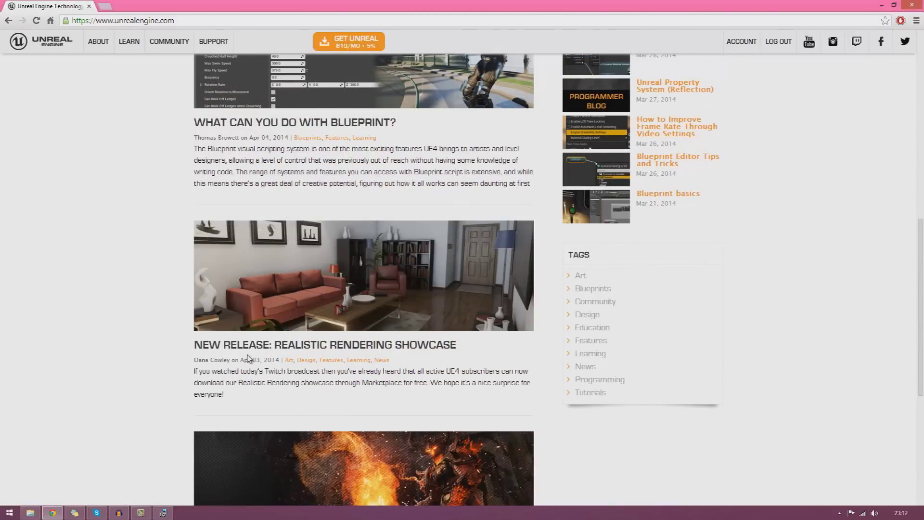
scroll(247, 358, "up", 7)
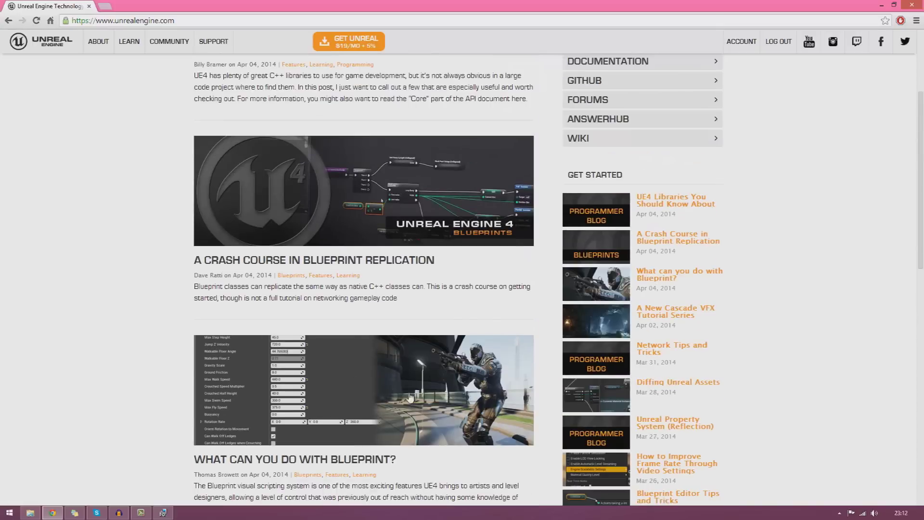
scroll(337, 318, "down", 3)
left_click(350, 99)
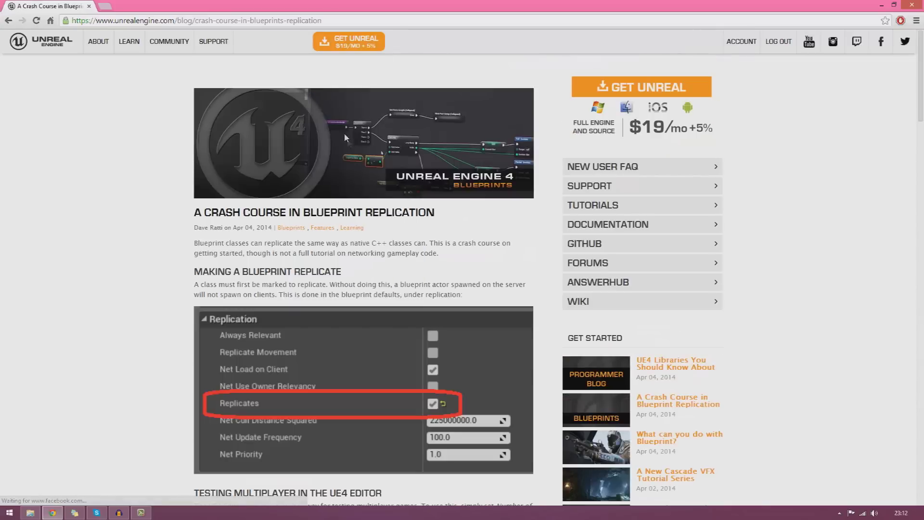
- View the Unreal Engine community forums and go back to the blog article
mouse_move(169, 41)
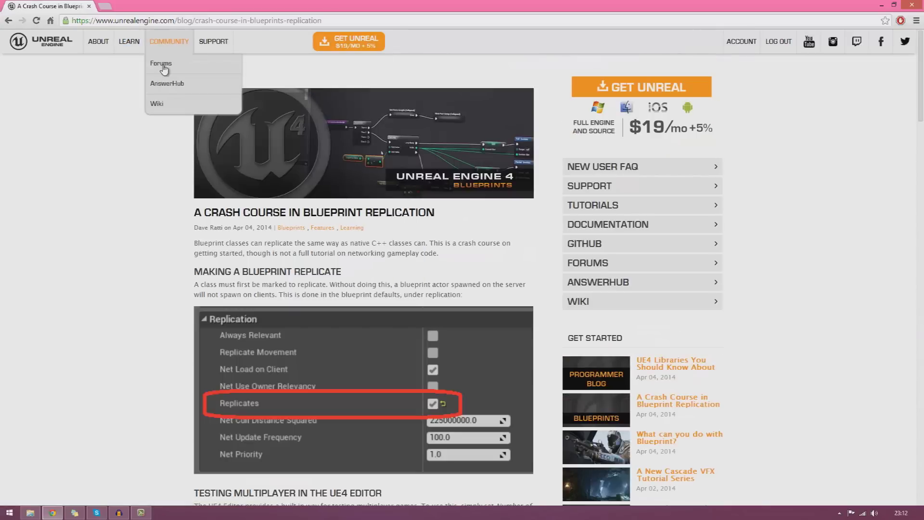
left_click(163, 67)
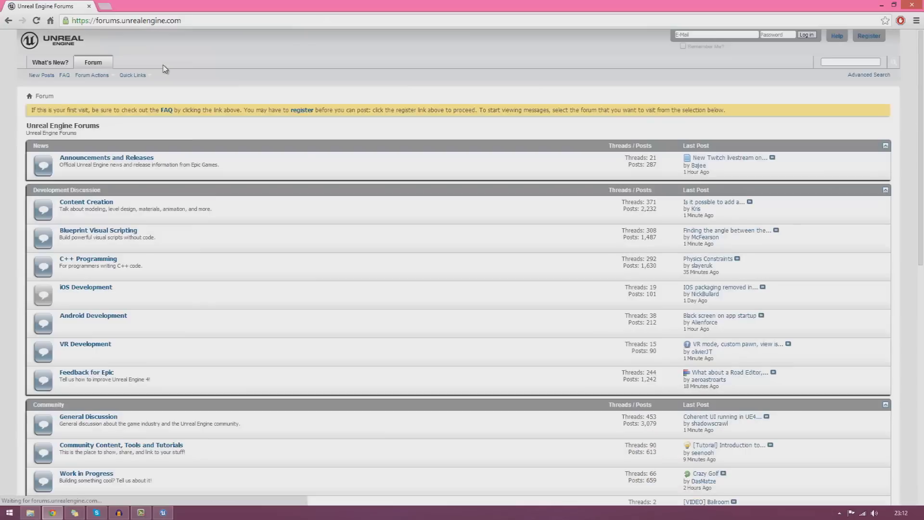
left_click(8, 21)
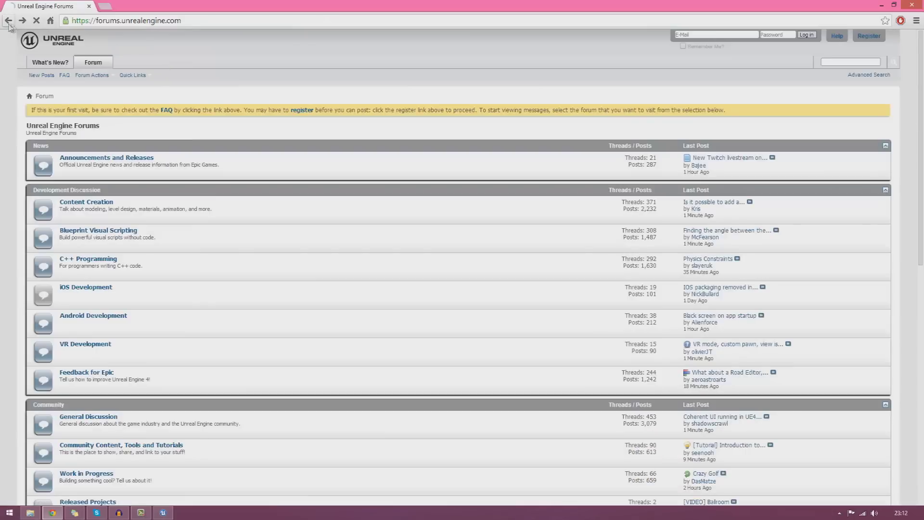
- Visit the community wiki, check its Templates category, return to the wiki's main page and close the browser
mouse_move(163, 46)
left_click(159, 103)
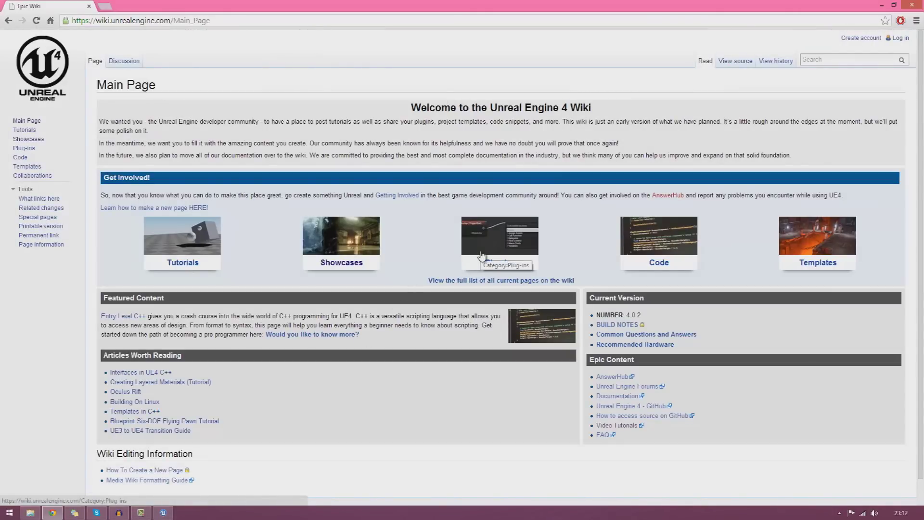
left_click(820, 236)
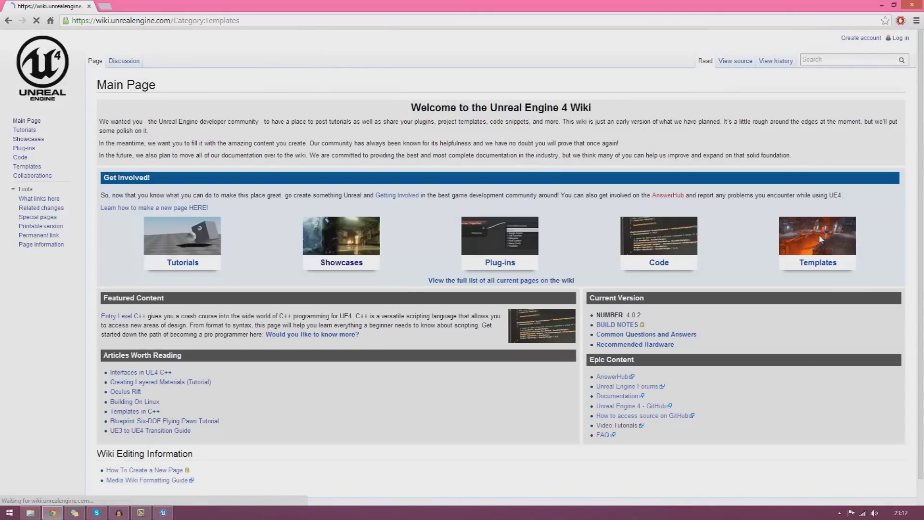
left_click(8, 20)
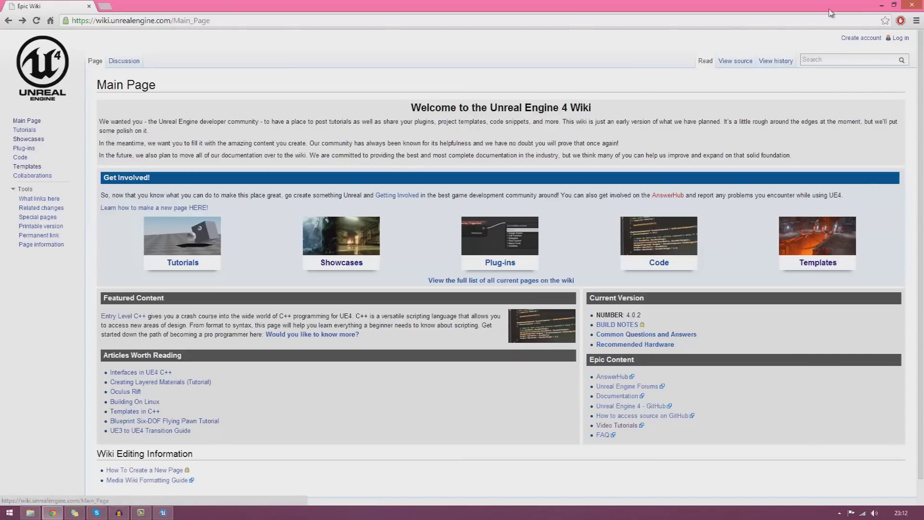
left_click(911, 7)
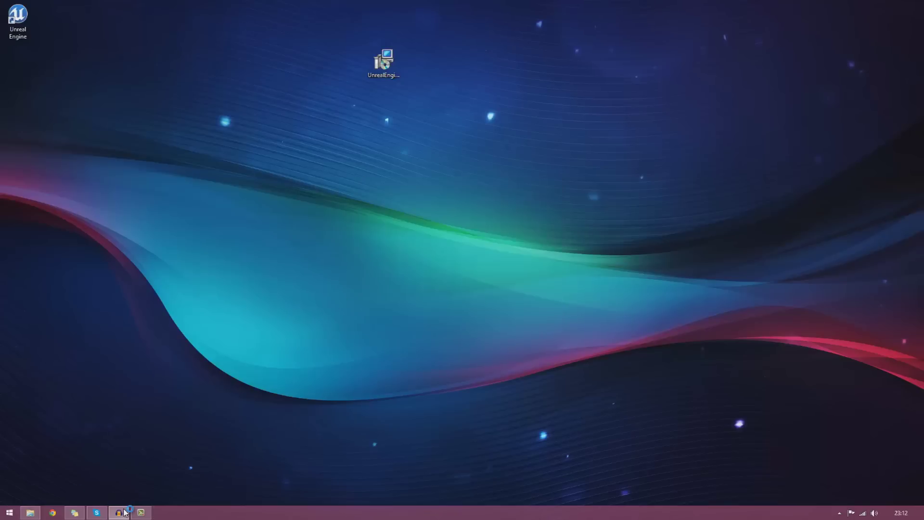
- Switch to the Unreal Engine launcher and move its window farther right on the desktop
mouse_move(124, 512)
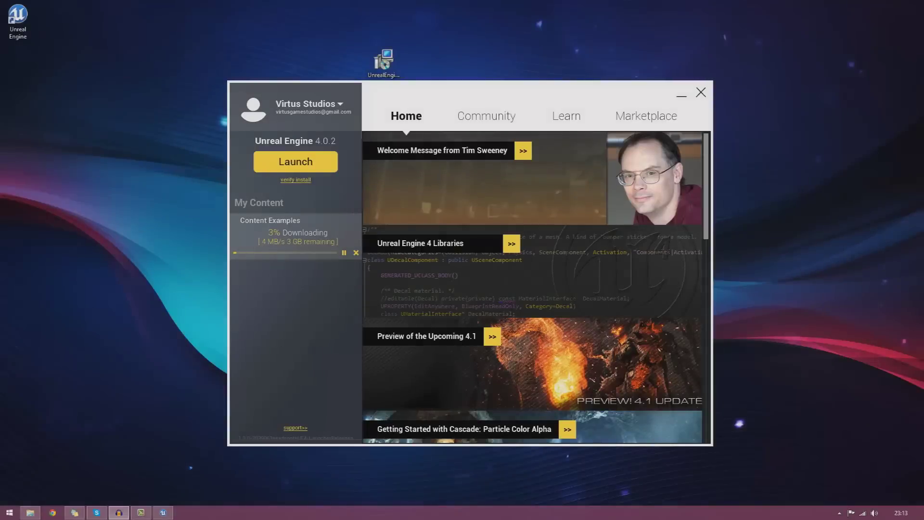
left_click_drag(355, 80, 467, 82)
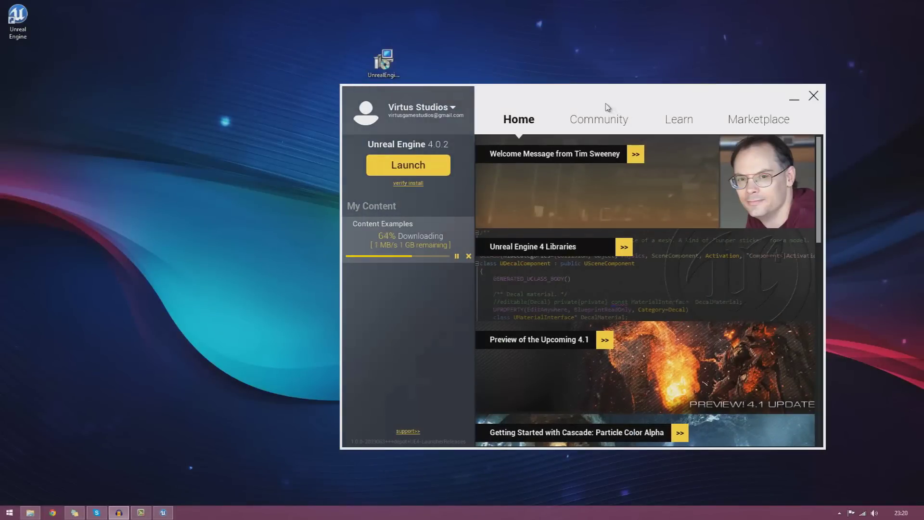
mouse_move(607, 107)
left_mouse_down()
mouse_move(556, 130)
mouse_move(599, 107)
left_mouse_up()
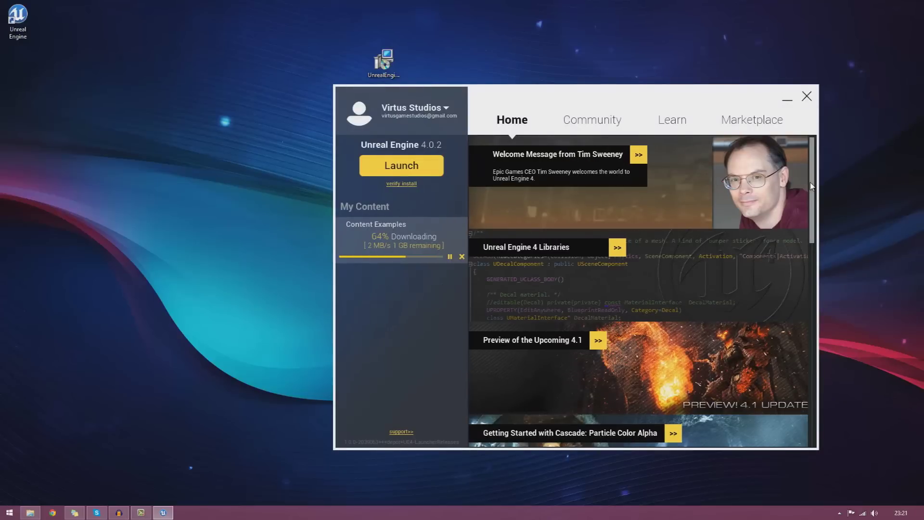
- Look through the news and getting-started entries on the launcher's Home page
scroll(810, 182, "down", 10)
scroll(808, 216, "up", 5)
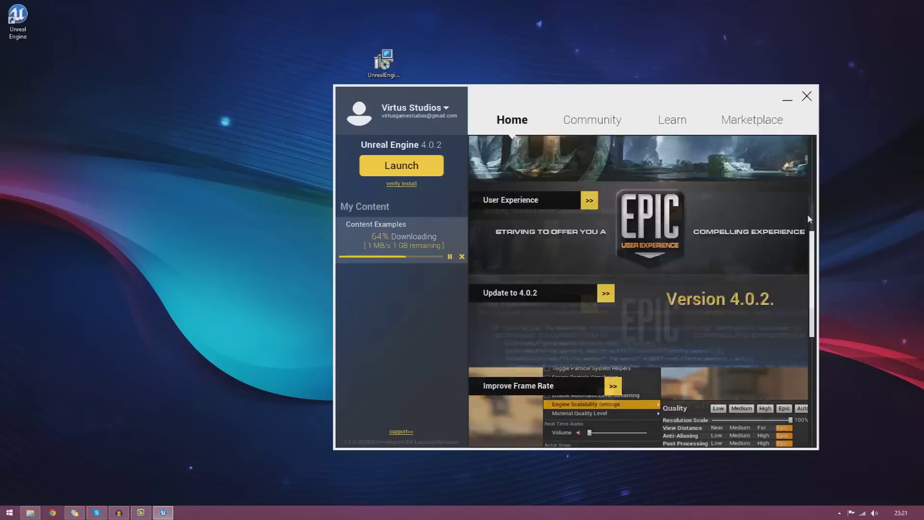
scroll(808, 218, "up", 5)
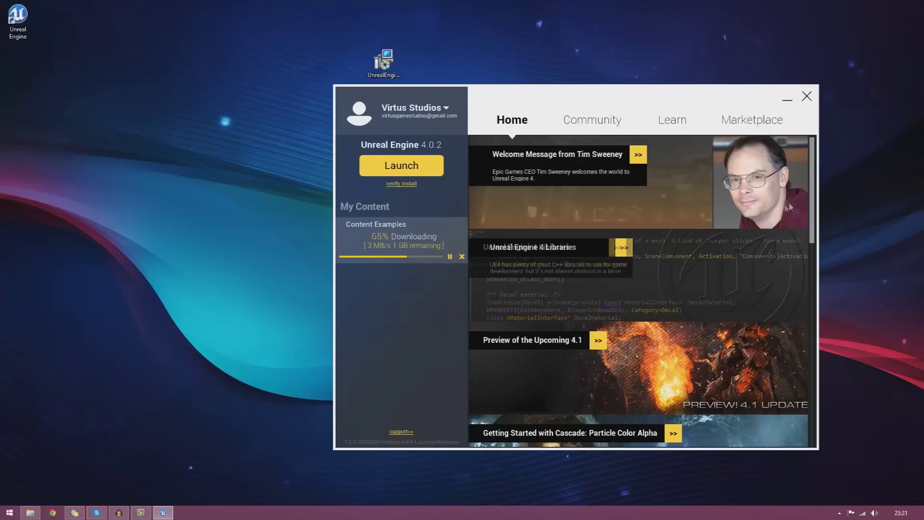
scroll(813, 337, "down", 5)
scroll(818, 356, "down", 3)
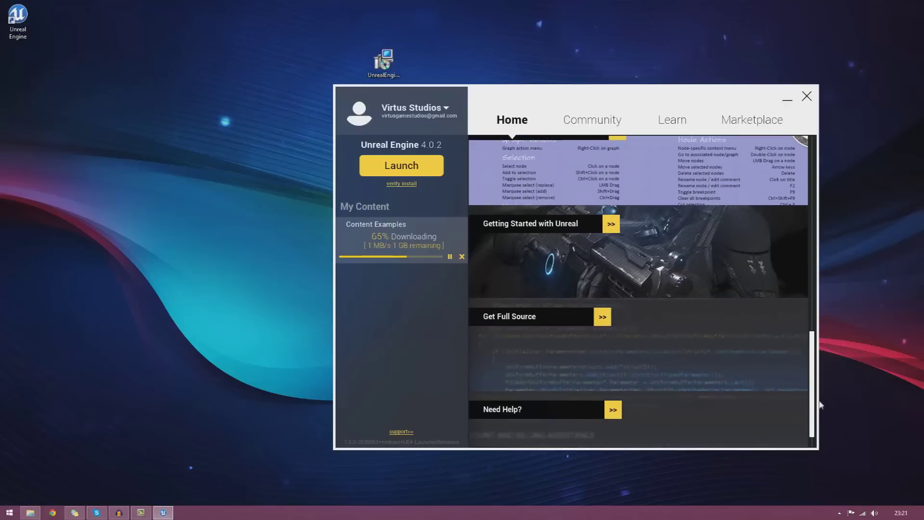
scroll(799, 291, "up", 5)
scroll(800, 291, "up", 5)
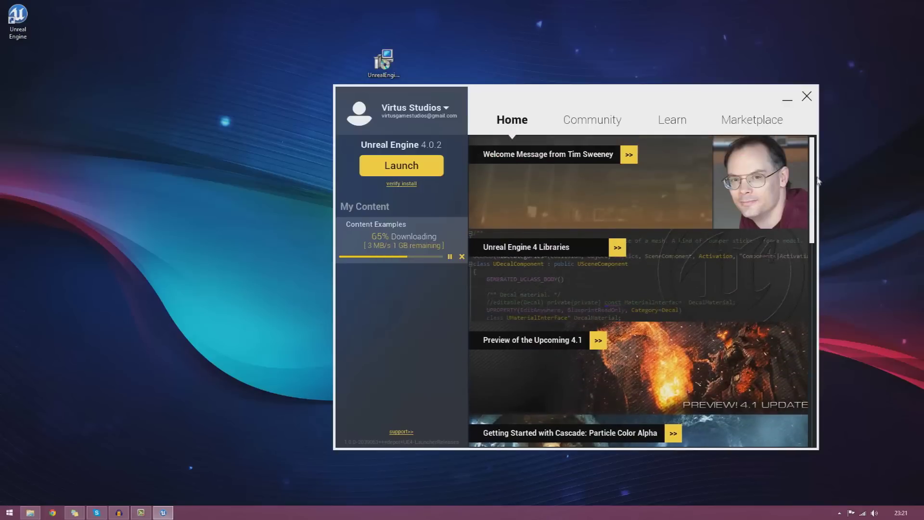
scroll(818, 356, "down", 6)
scroll(814, 385, "down", 2)
scroll(812, 265, "up", 6)
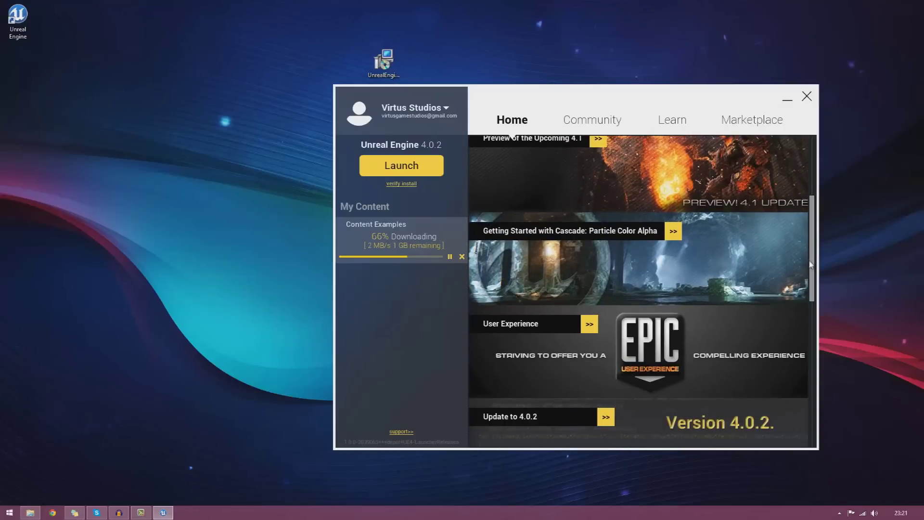
left_click_drag(812, 267, 824, 189)
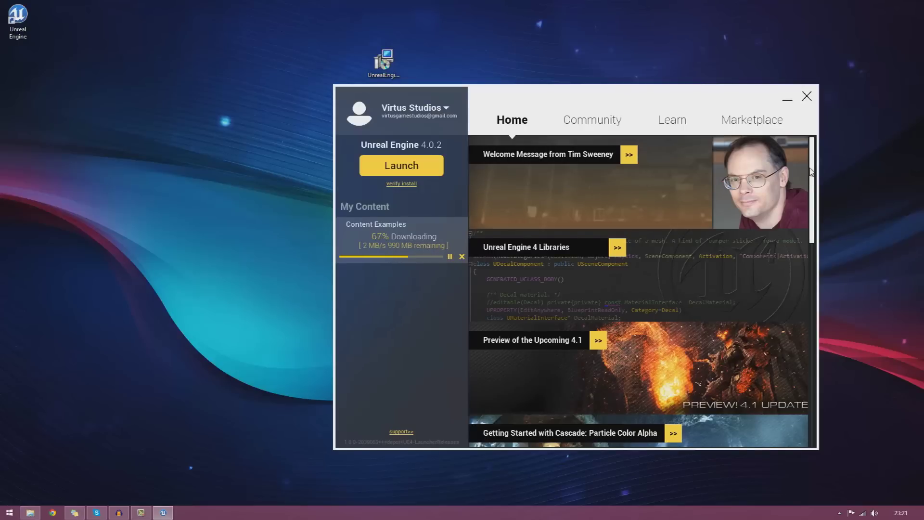
scroll(658, 230, "down", 5)
scroll(658, 230, "up", 5)
scroll(658, 230, "down", 10)
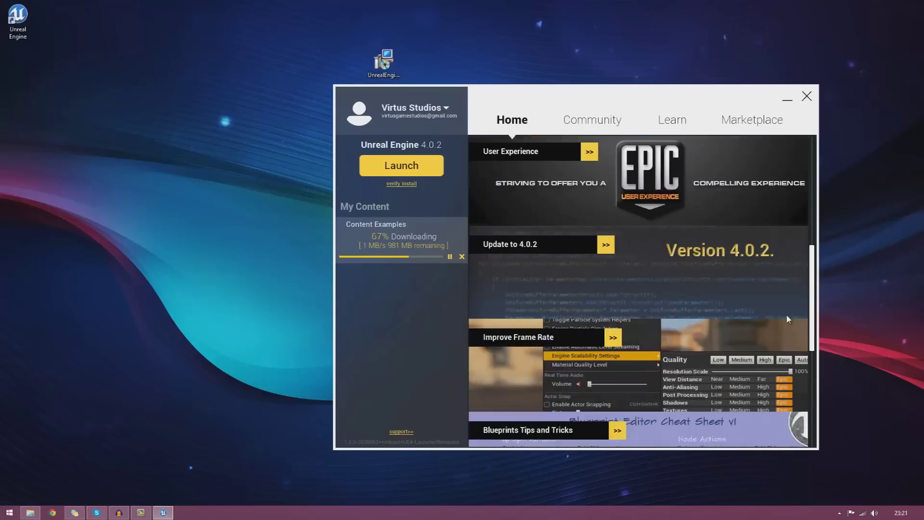
- Look through the launcher's Community resources and its Learn page
left_click(600, 123)
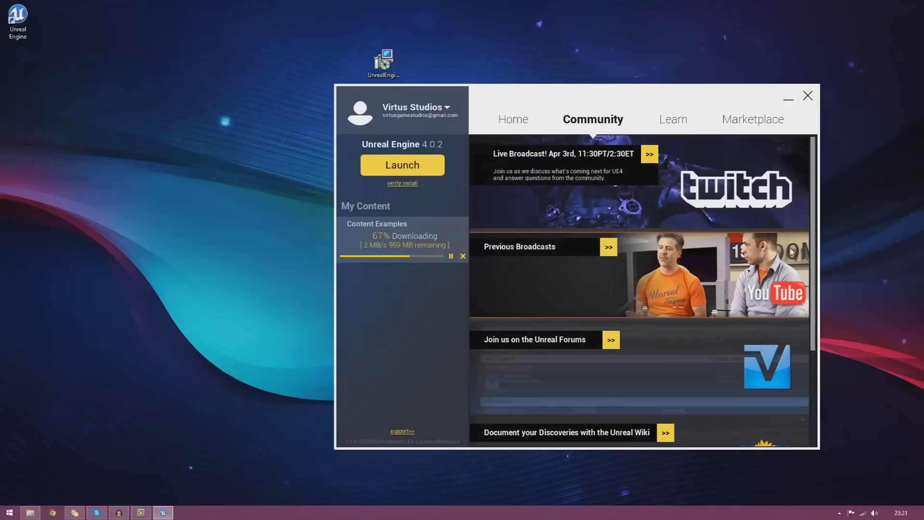
scroll(792, 251, "down", 3)
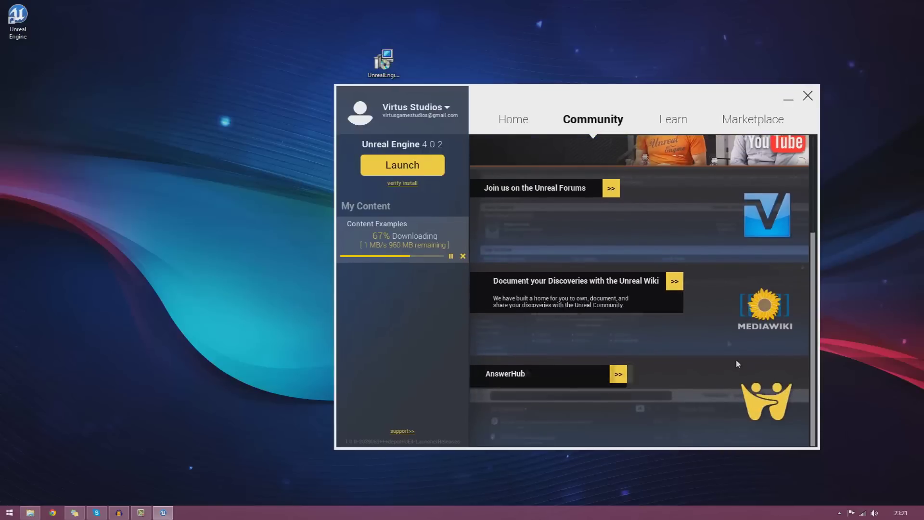
scroll(818, 203, "up", 3)
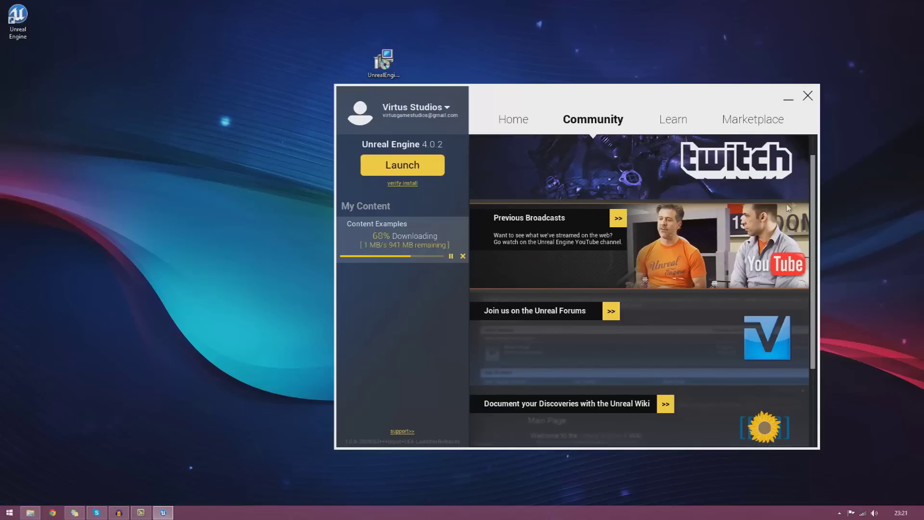
scroll(801, 241, "down", 3)
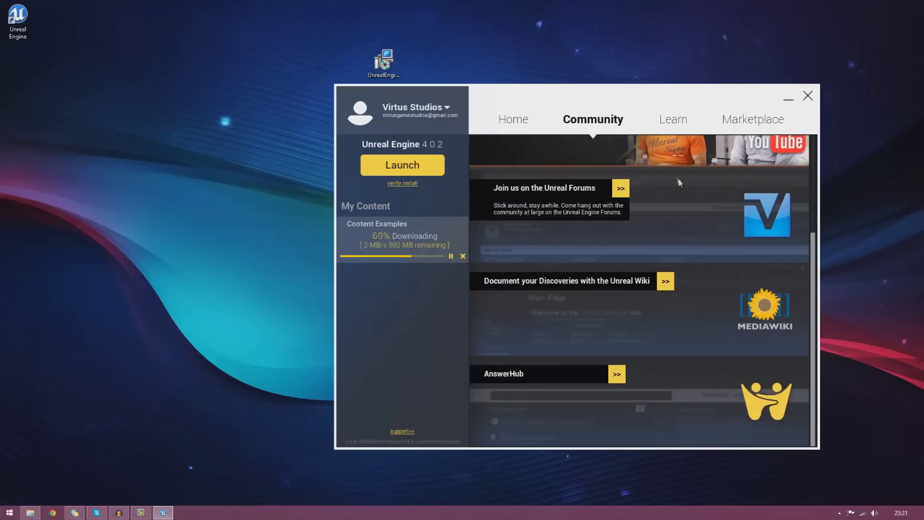
left_click(659, 119)
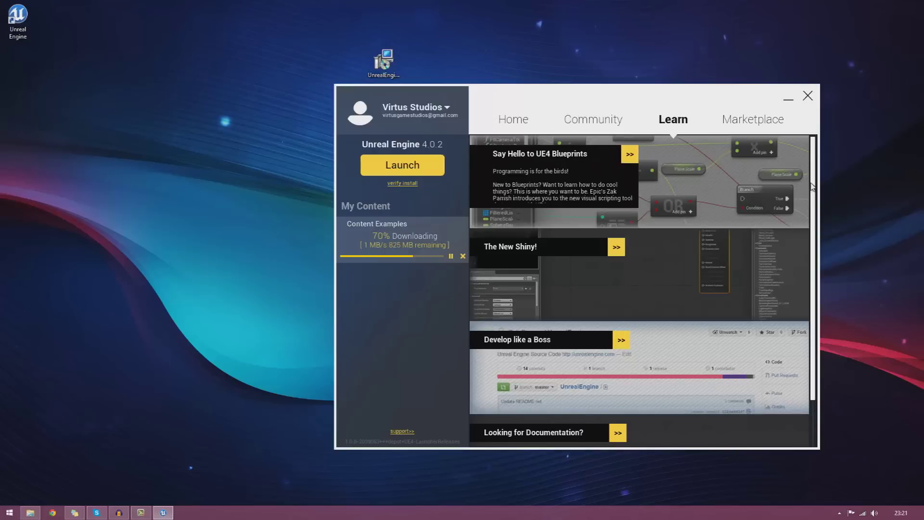
scroll(812, 187, "down", 2)
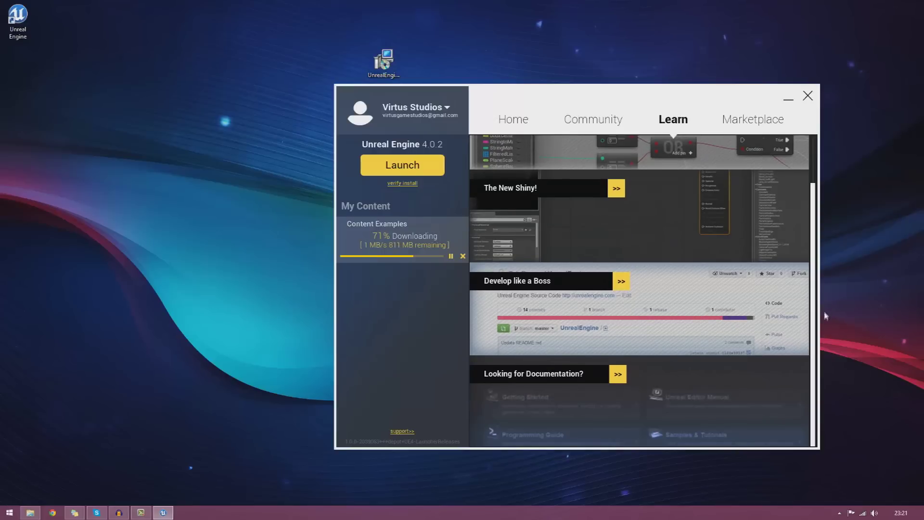
- Browse the sample projects and content packs offered in the launcher's Marketplace
left_click(783, 126)
scroll(825, 249, "down", 2)
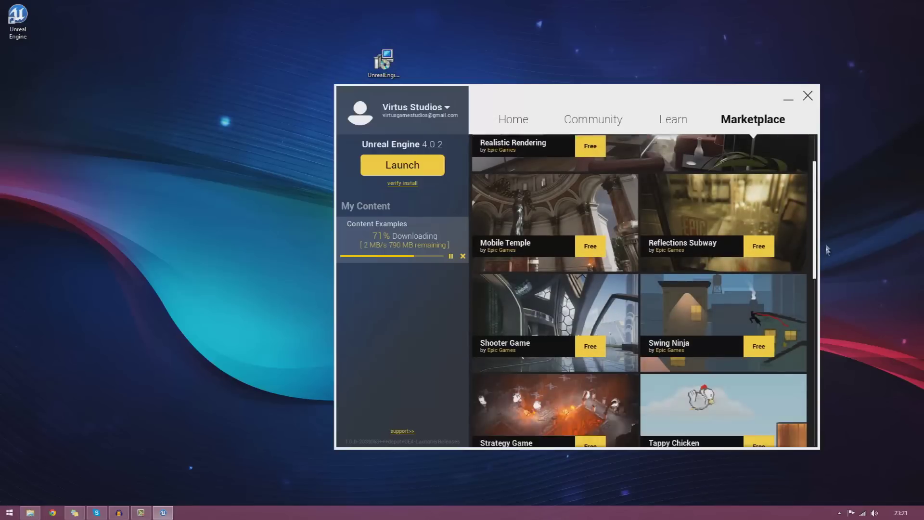
scroll(826, 249, "down", 10)
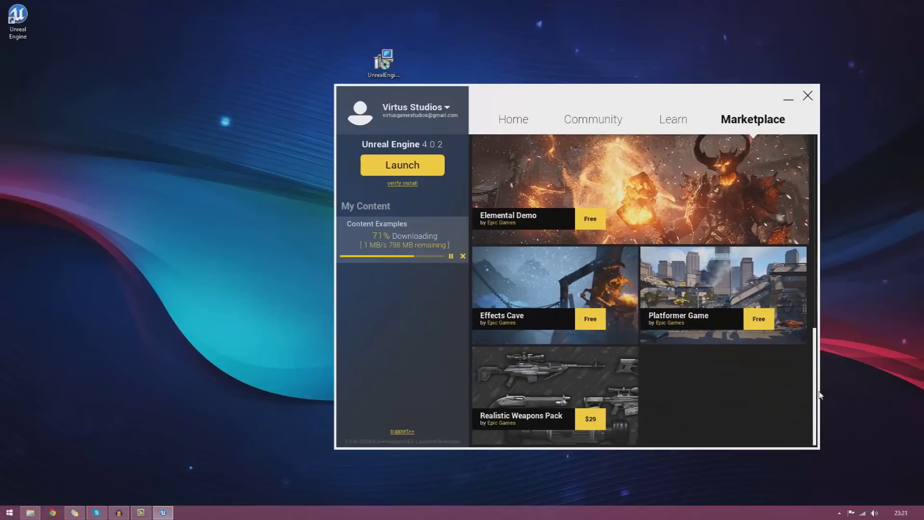
left_click_drag(820, 395, 848, 235)
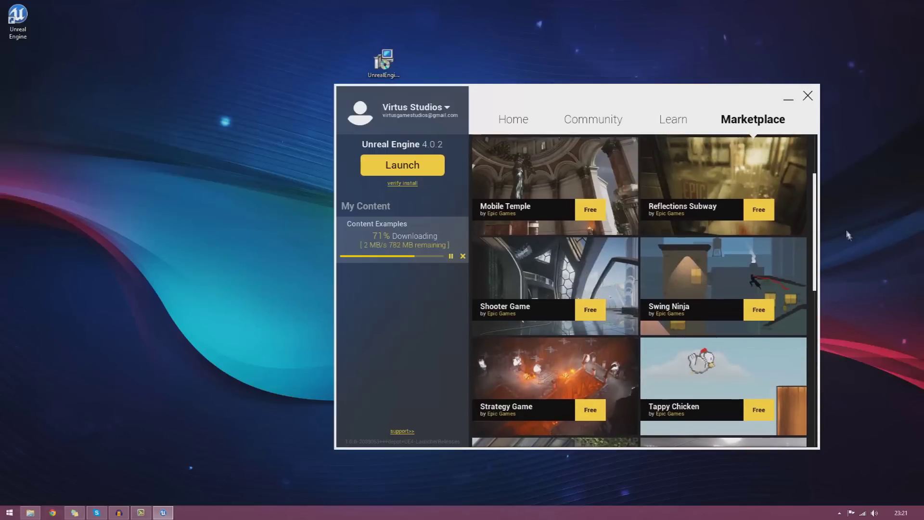
scroll(707, 250, "up", 2)
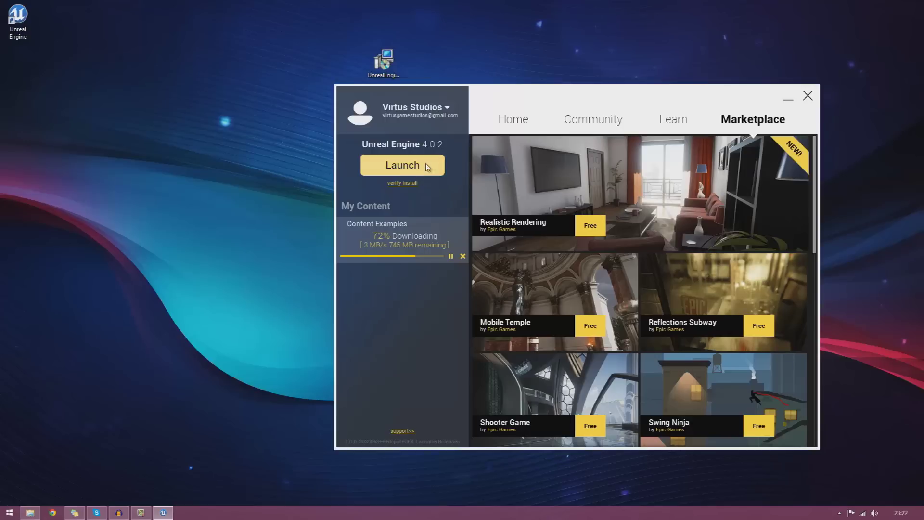
- View the launcher's account options, close them and return to the Home page
left_click(447, 111)
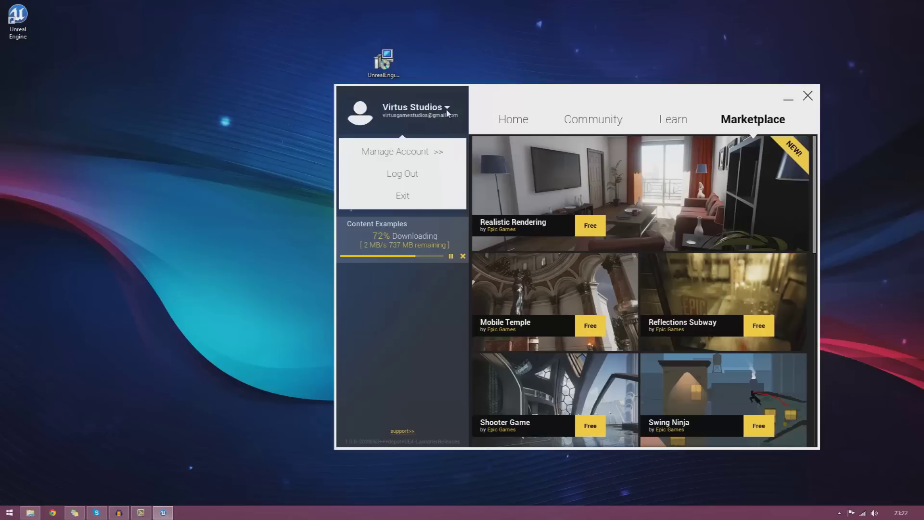
left_click(447, 110)
left_click(447, 110)
left_click(448, 110)
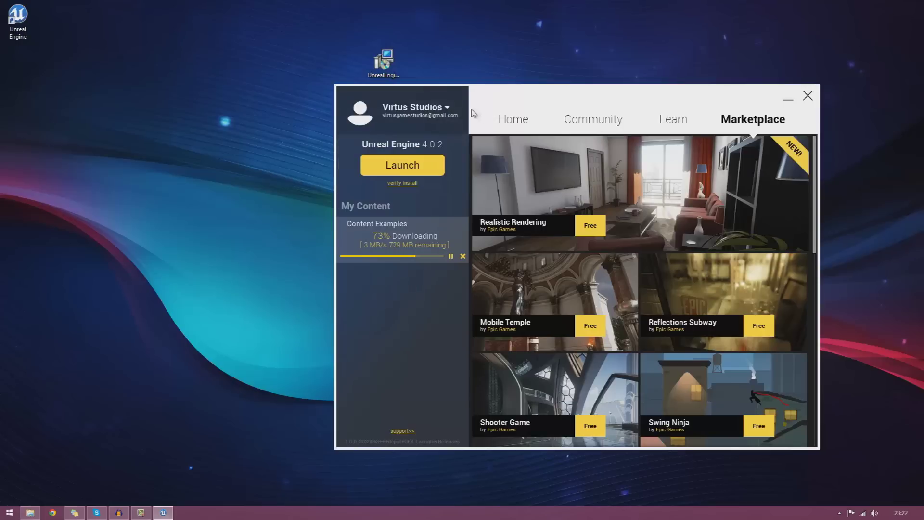
left_click(518, 127)
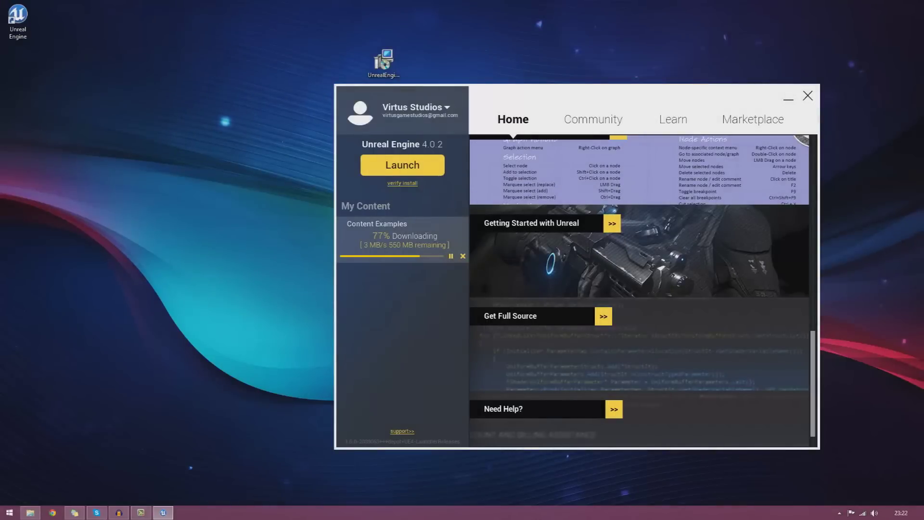
left_click(141, 512)
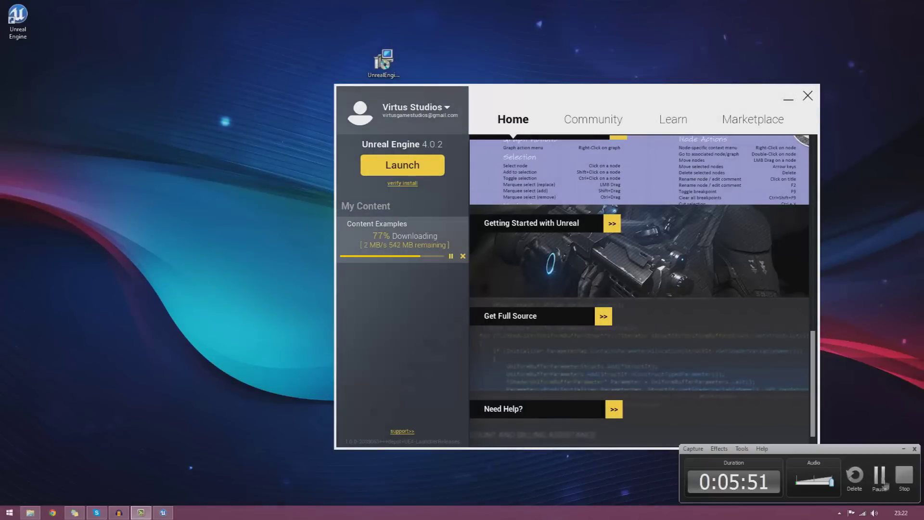
left_click(886, 484)
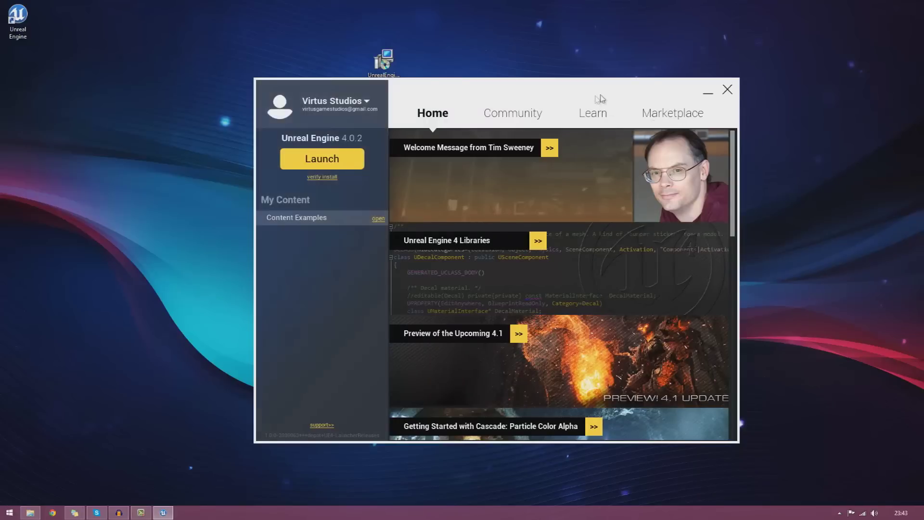
- Move the launcher window aside and launch Unreal Engine 4.0.2
left_click_drag(599, 97, 718, 88)
left_click(470, 158)
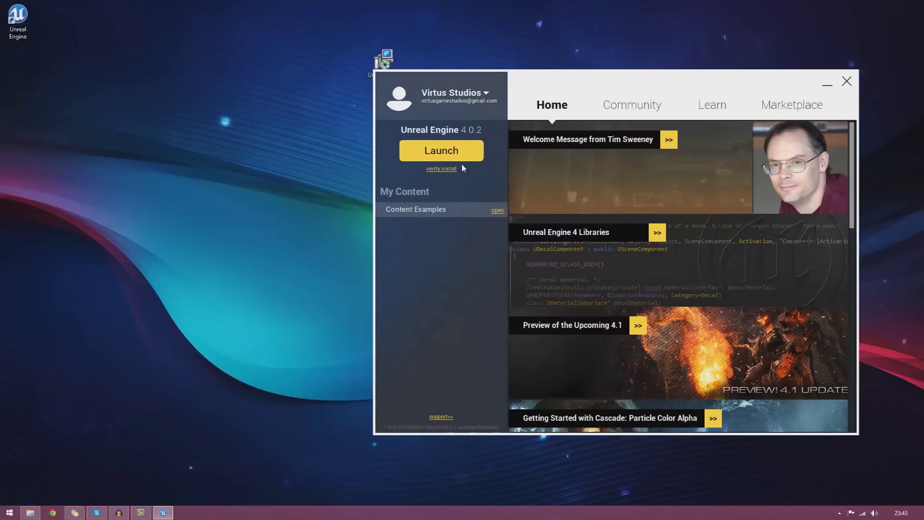
left_click(441, 152)
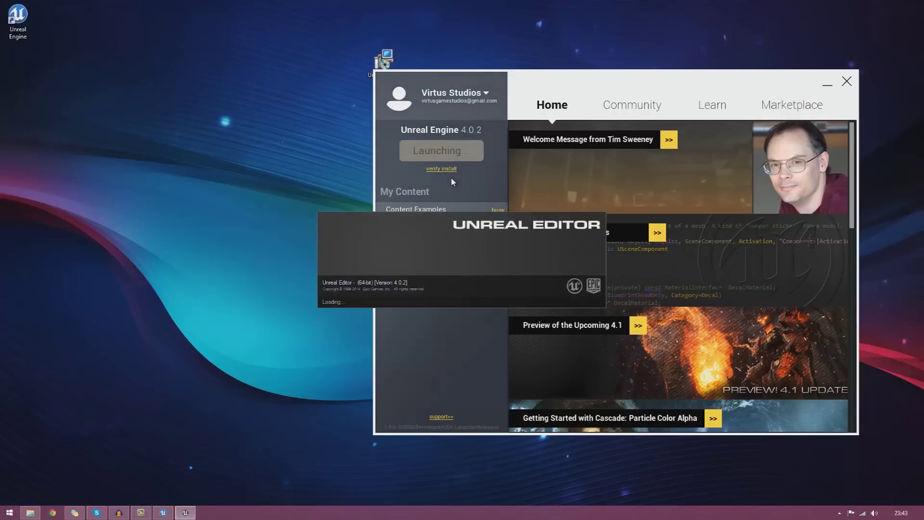
- Arrange the Unreal Project Browser and the launcher side by side, with the Project Browser in front
left_click_drag(678, 90, 623, 160)
left_click_drag(518, 172, 615, 85)
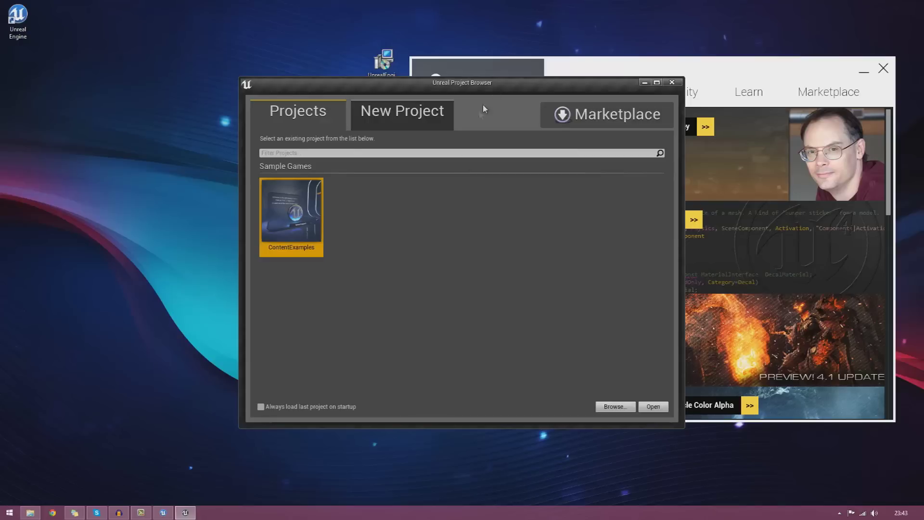
left_click_drag(484, 109, 327, 138)
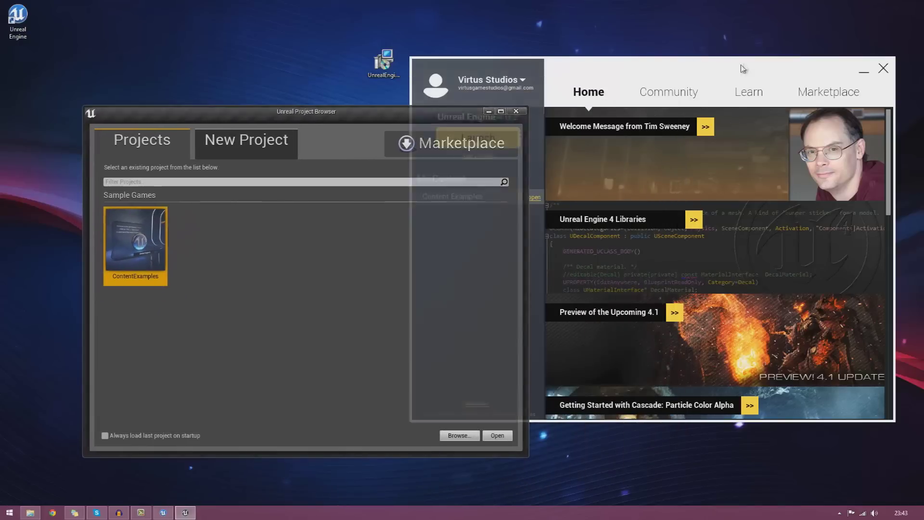
left_click_drag(741, 69, 806, 64)
left_click(187, 251)
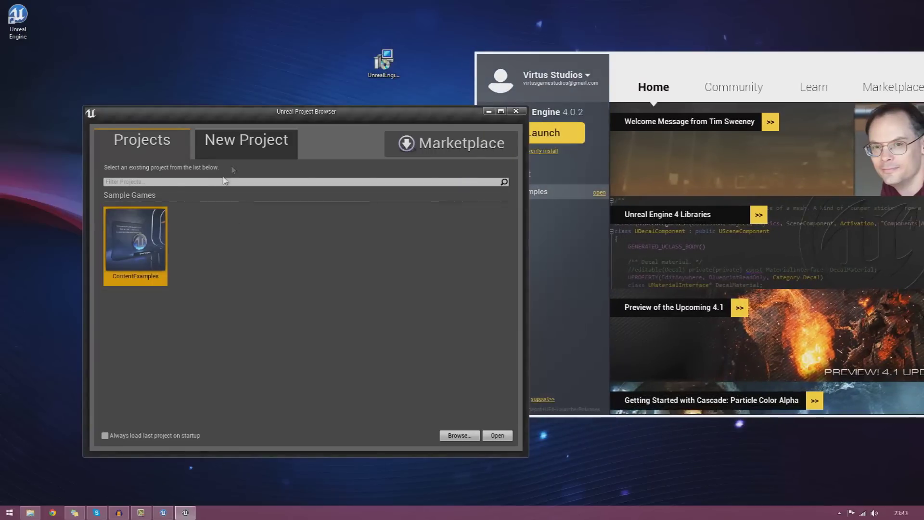
- View the templates available for a new project and return to the list of existing projects
left_click(246, 141)
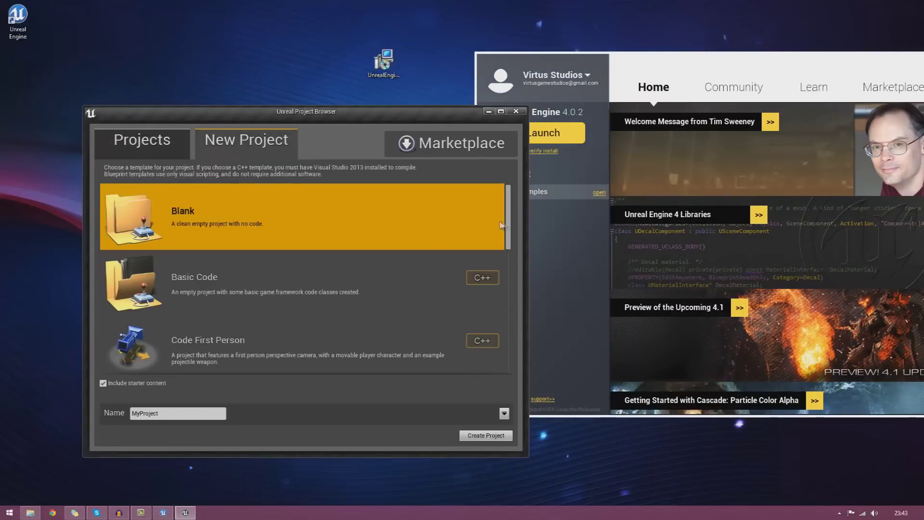
mouse_move(508, 222)
left_mouse_down()
mouse_move(509, 309)
mouse_move(509, 223)
left_mouse_up()
left_click(144, 140)
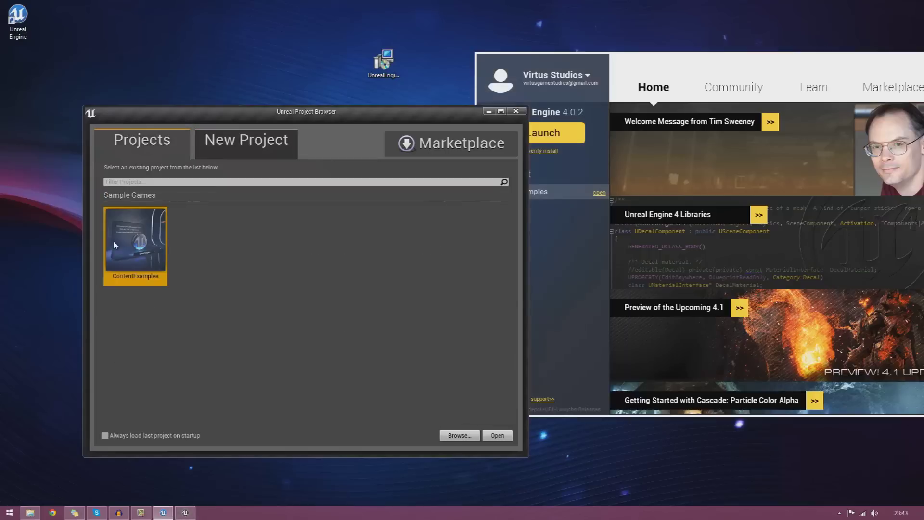
- Open the ContentExamples sample project and select the UE4_Logo actor in its welcome level
double_click(114, 241)
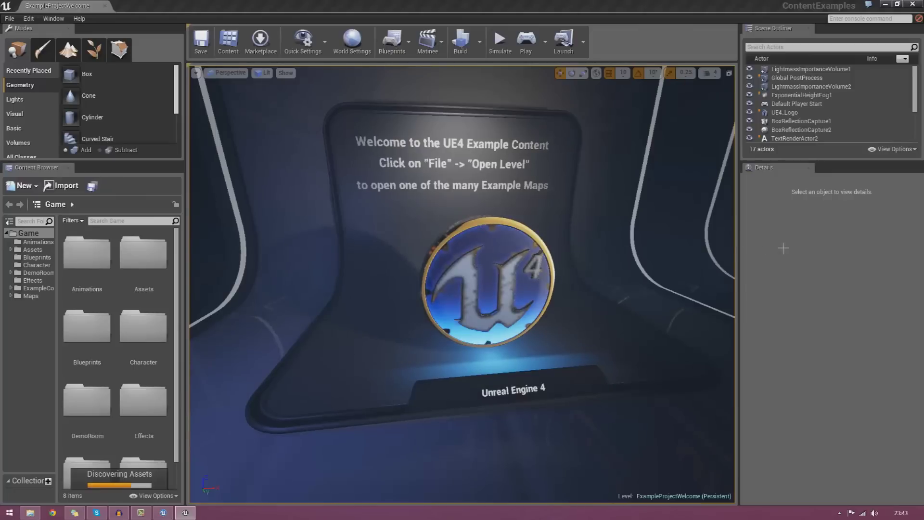
left_click_drag(627, 267, 546, 87)
left_click(796, 113)
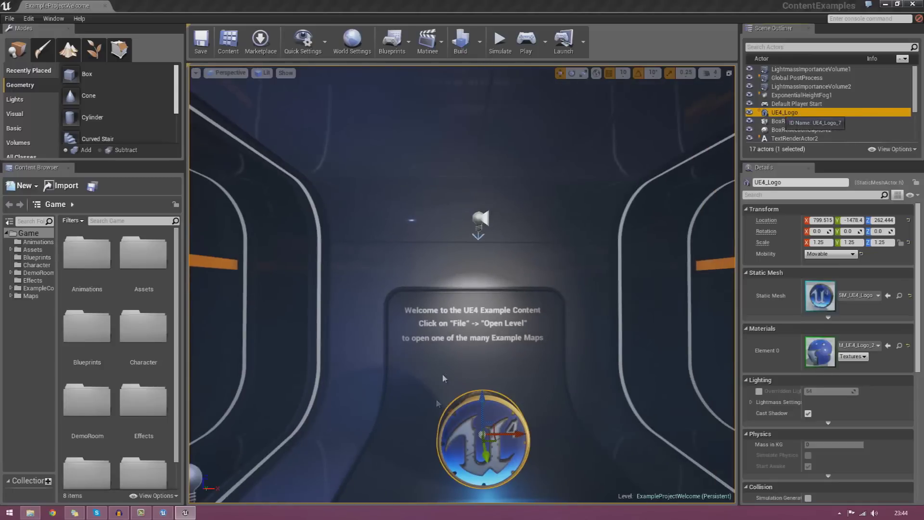